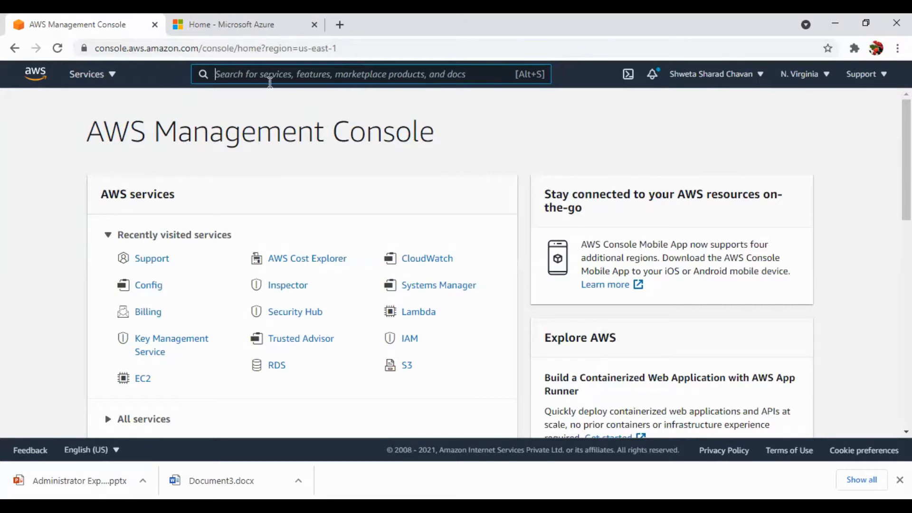
- Search the AWS console for "support" and open the Support service
type("s")
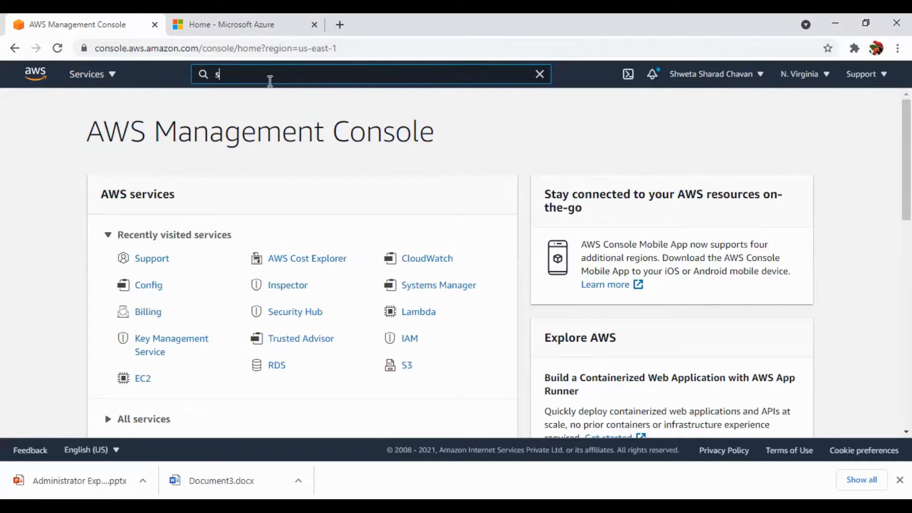
type("upport")
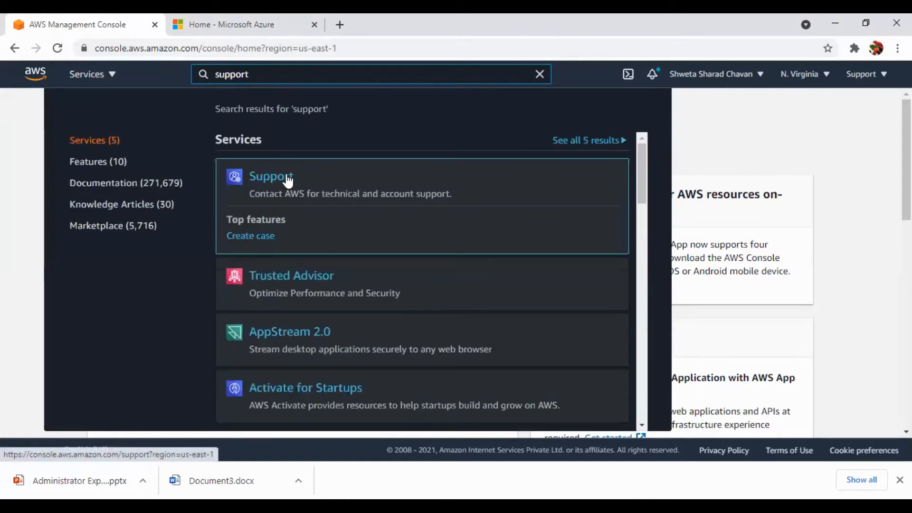
left_click(288, 179)
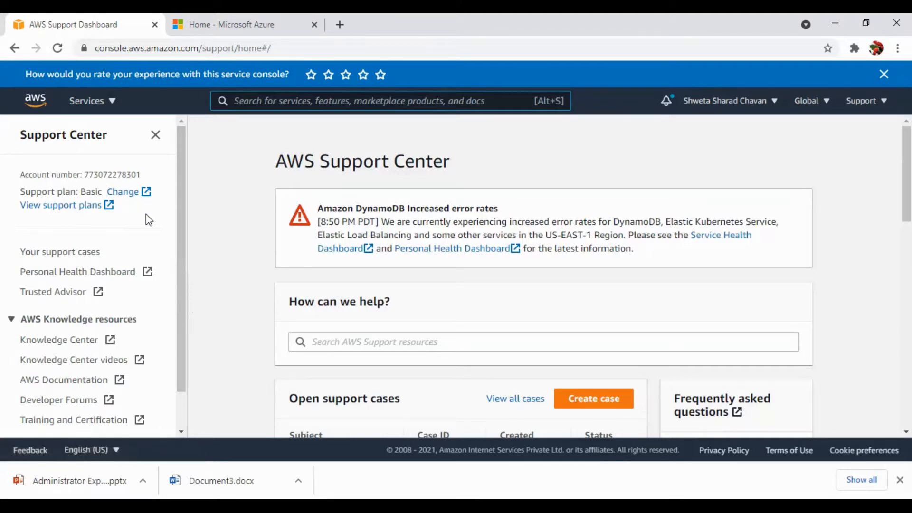
- Look over the Support Center's open cases and notifications, and start creating a support case
scroll(148, 214, "down", 1)
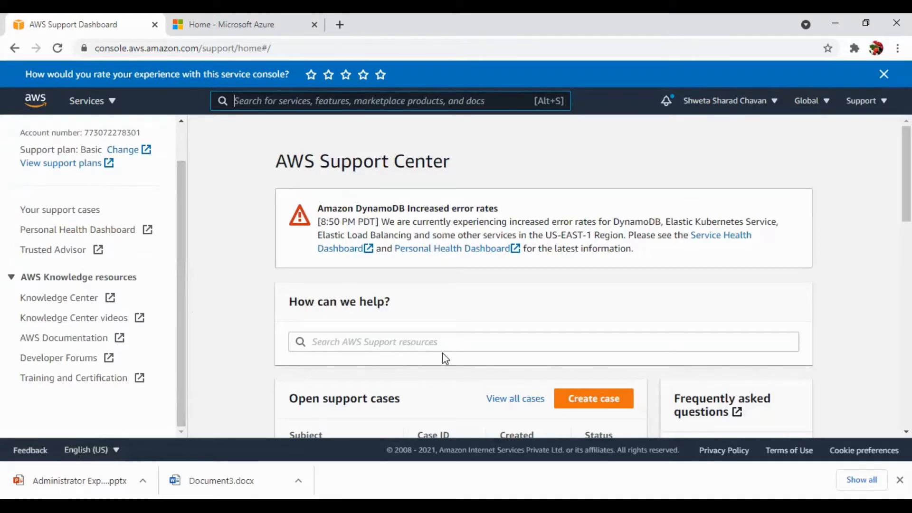
scroll(448, 355, "down", 4)
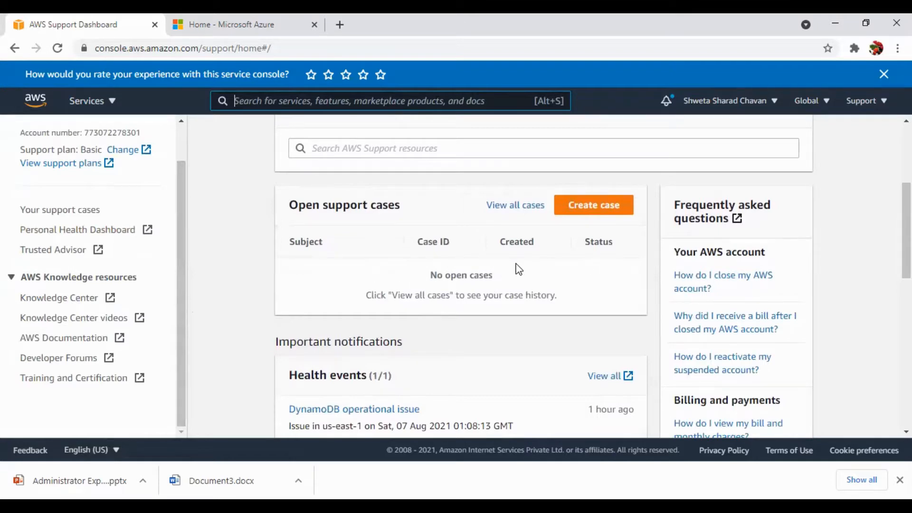
scroll(517, 266, "down", 2)
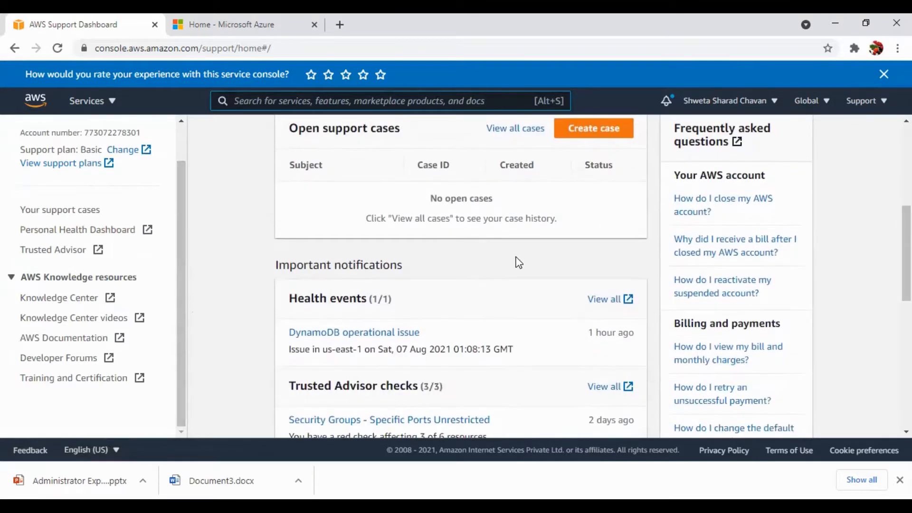
scroll(518, 263, "up", 4)
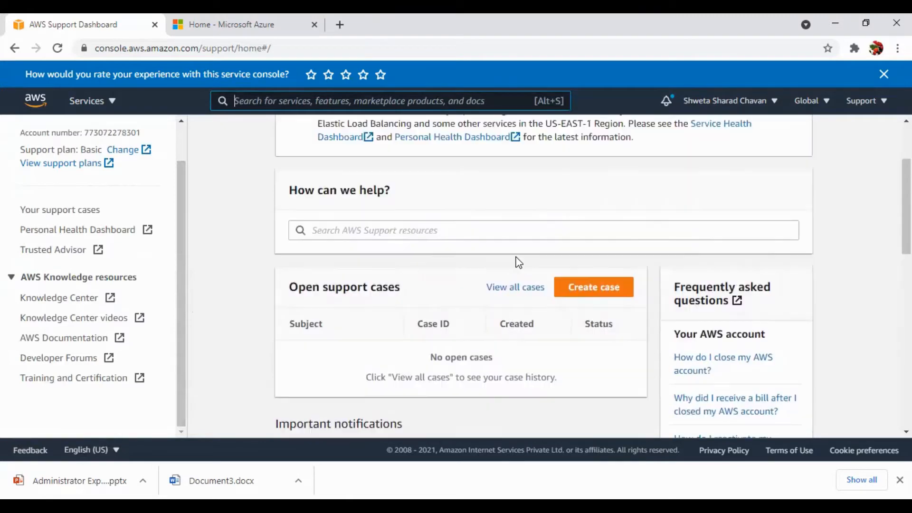
left_click(581, 289)
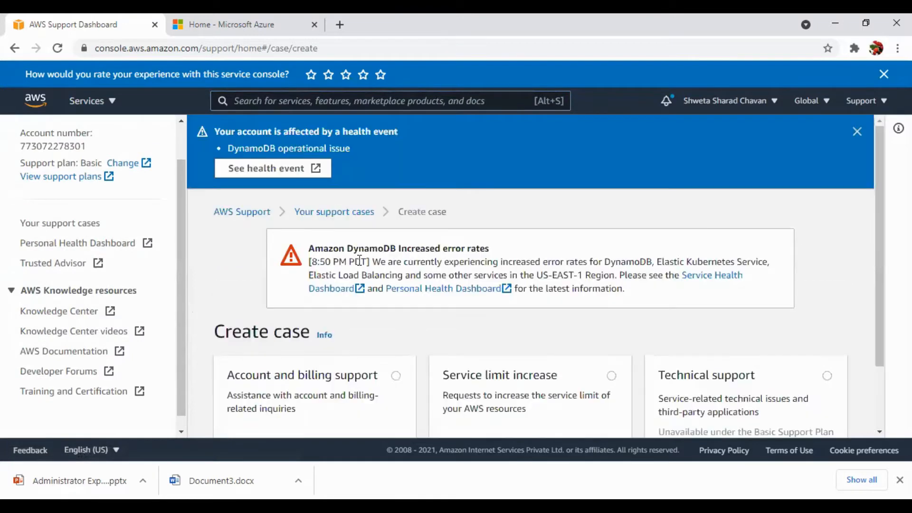
- Choose Account and billing support as the kind of case to create
scroll(387, 333, "down", 2)
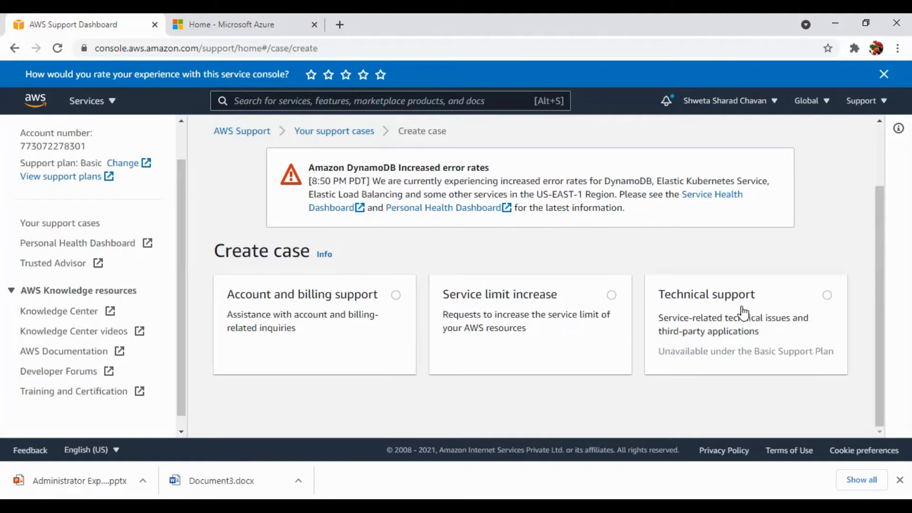
left_click(388, 325)
scroll(388, 325, "down", 3)
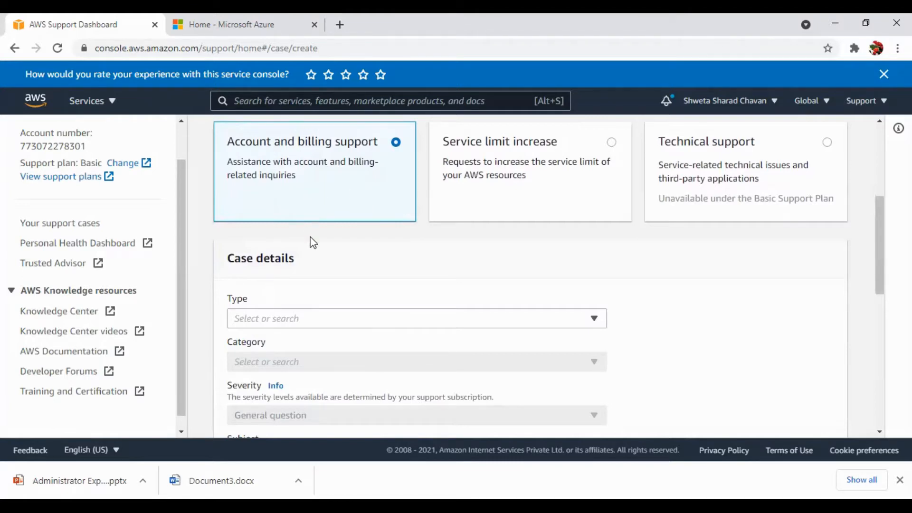
- Review the available case types and set the case's Type to Free Tier
scroll(309, 240, "down", 3)
scroll(311, 240, "up", 3)
scroll(309, 241, "down", 2)
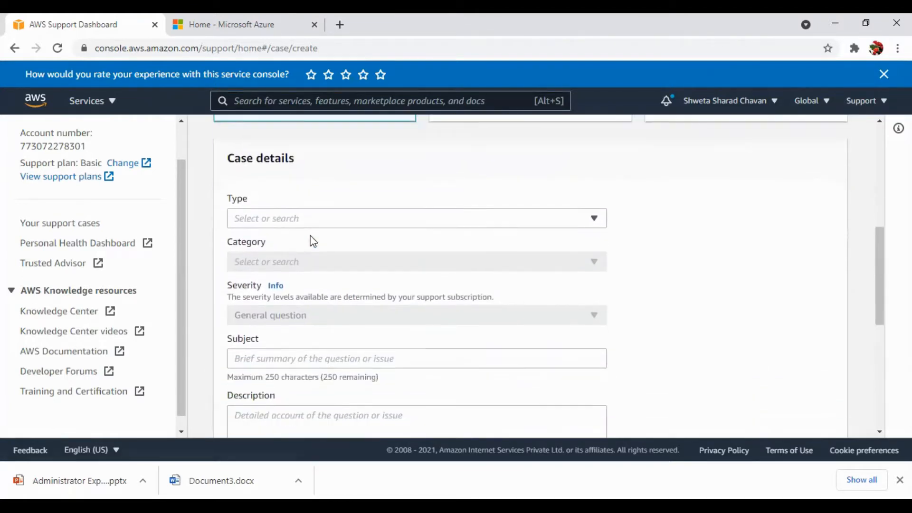
left_click(312, 221)
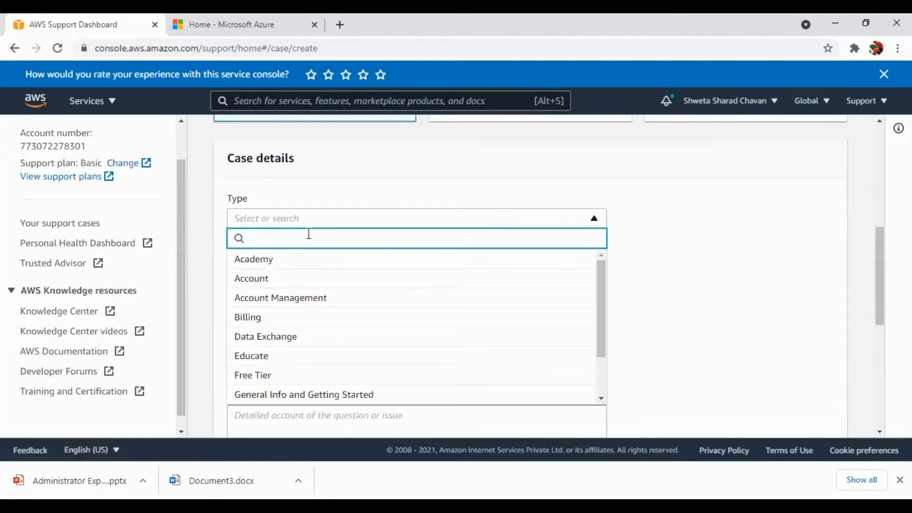
scroll(311, 333, "down", 1)
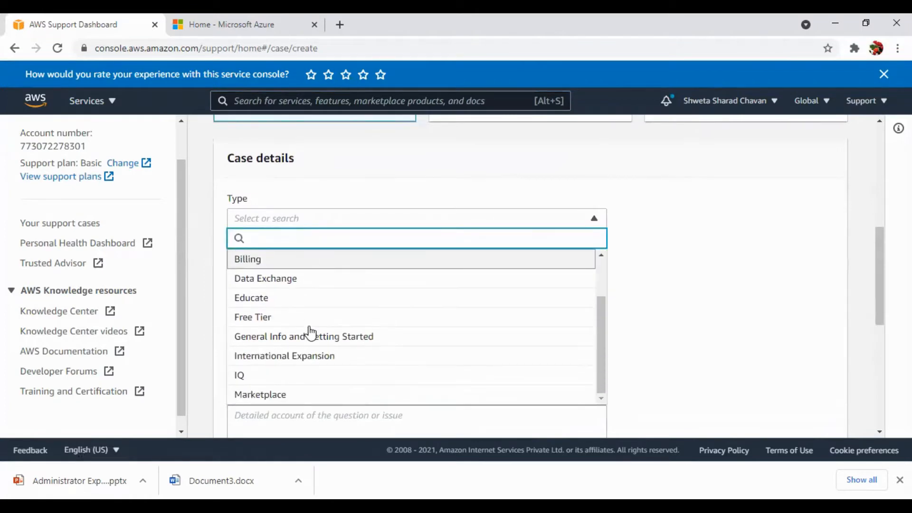
scroll(309, 333, "up", 1)
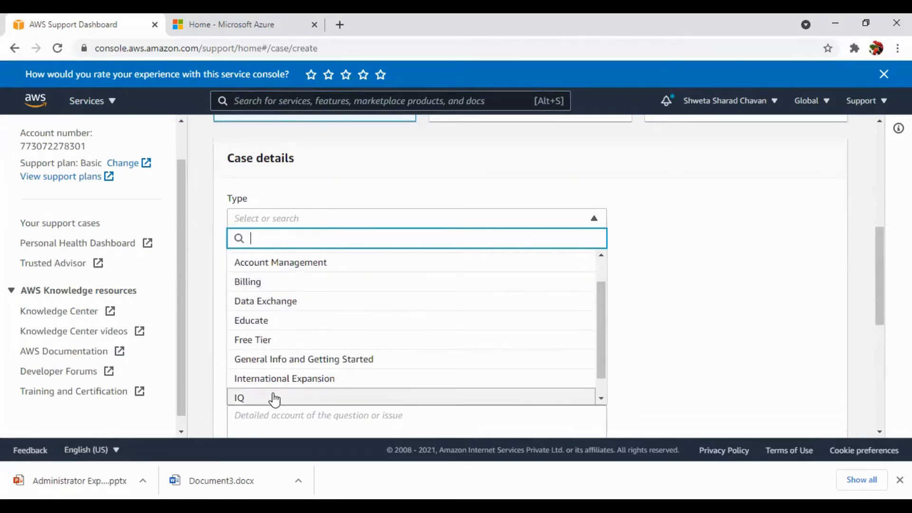
scroll(274, 399, "down", 1)
scroll(273, 397, "up", 3)
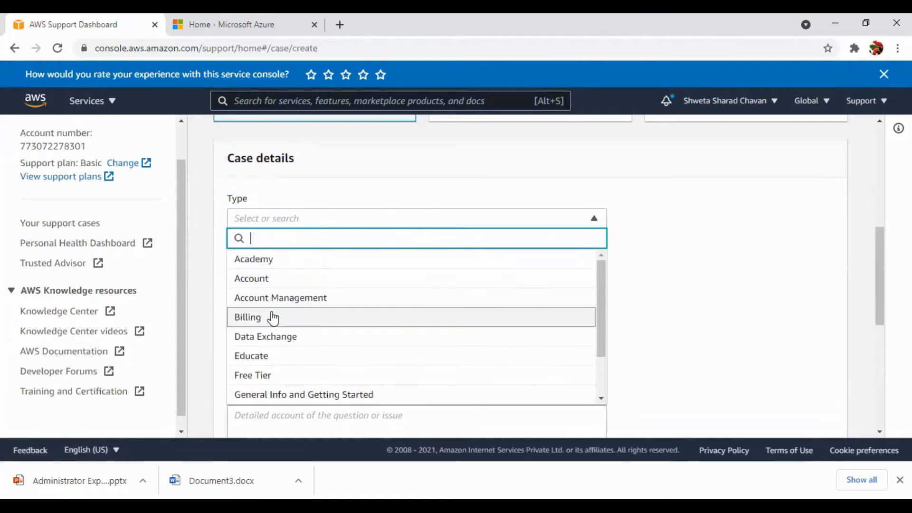
scroll(273, 317, "up", 2)
scroll(287, 343, "down", 1)
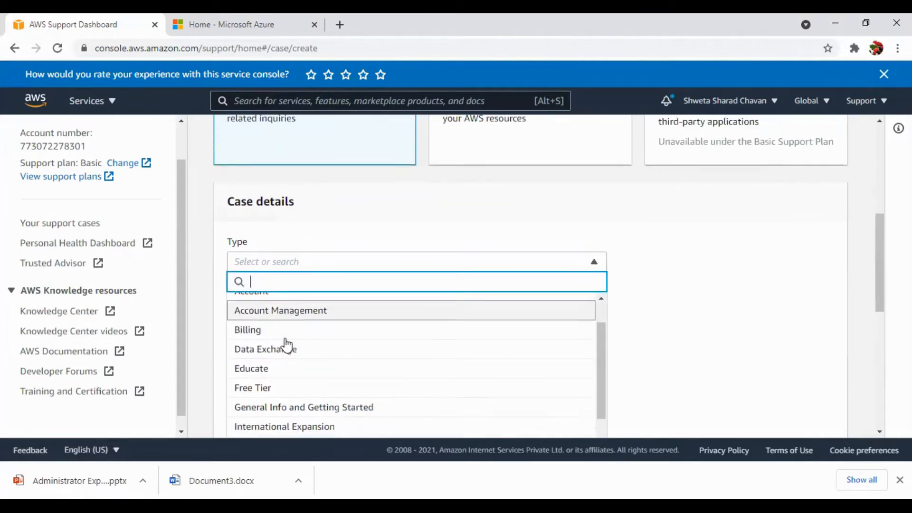
scroll(287, 345, "down", 1)
left_click(263, 362)
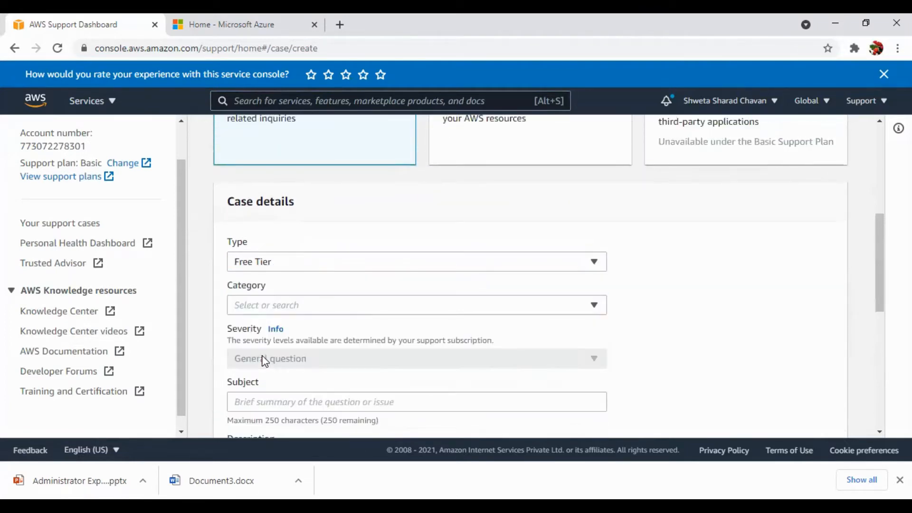
- Set the case's Category to "Is my Free Tier Expired?"
scroll(263, 354, "down", 2)
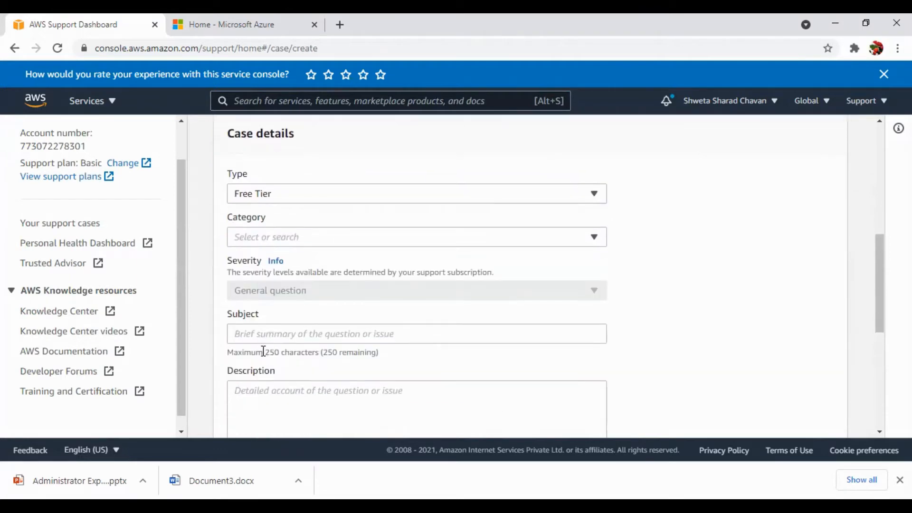
left_click(301, 242)
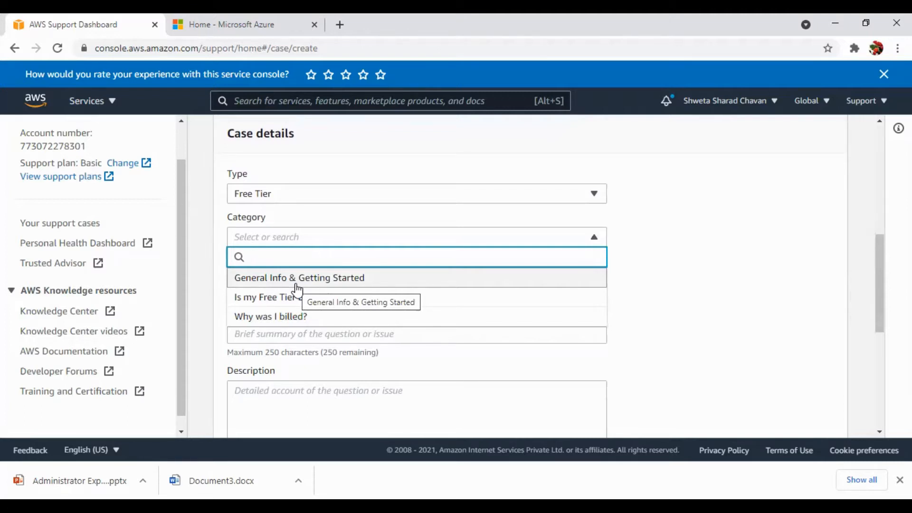
left_click(278, 297)
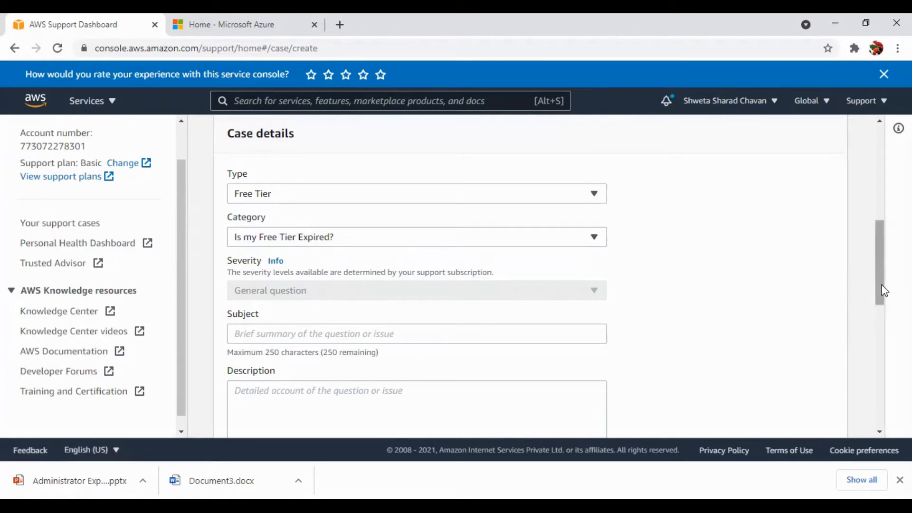
- Review the subject, description and attachment fields, and choose English as the preferred contact language
scroll(883, 291, "down", 1)
mouse_move(883, 293)
left_mouse_down()
mouse_move(886, 346)
mouse_move(887, 299)
left_mouse_up()
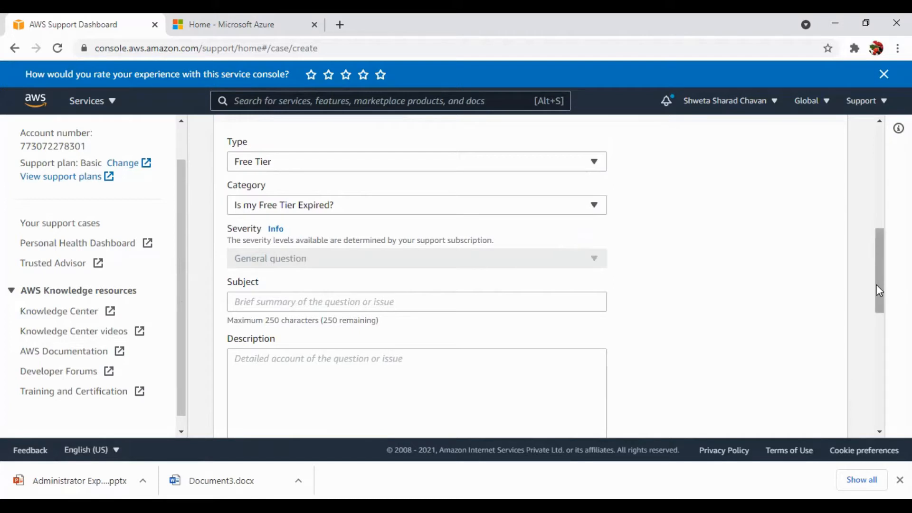
left_click_drag(877, 291, 877, 328)
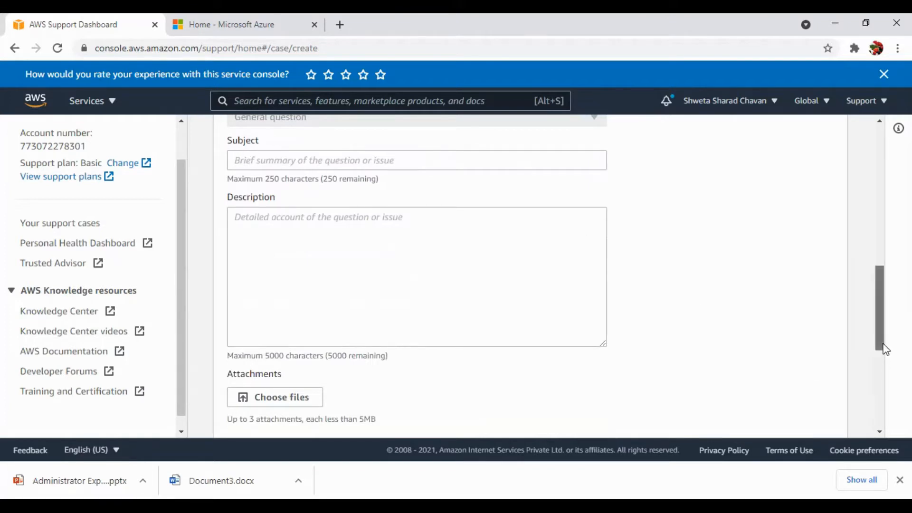
mouse_move(886, 350)
left_mouse_down()
mouse_move(883, 287)
mouse_move(880, 340)
left_mouse_up()
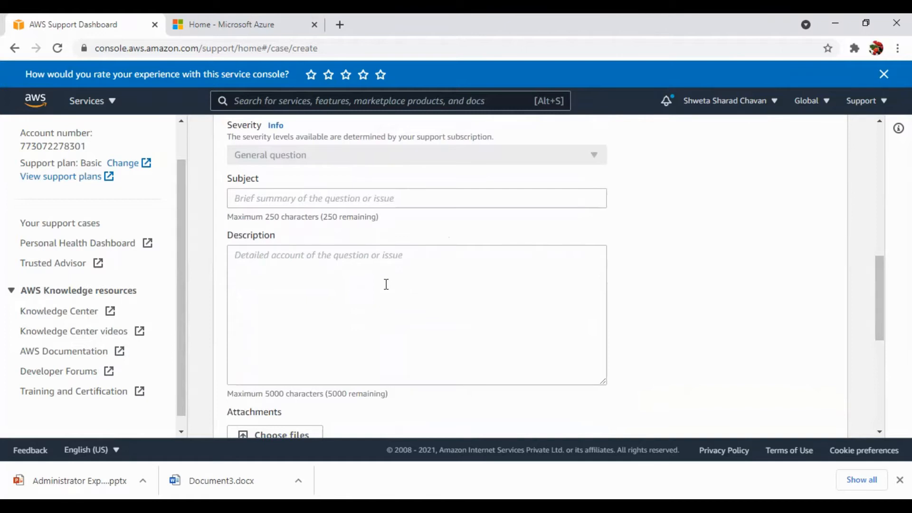
scroll(309, 278, "down", 2)
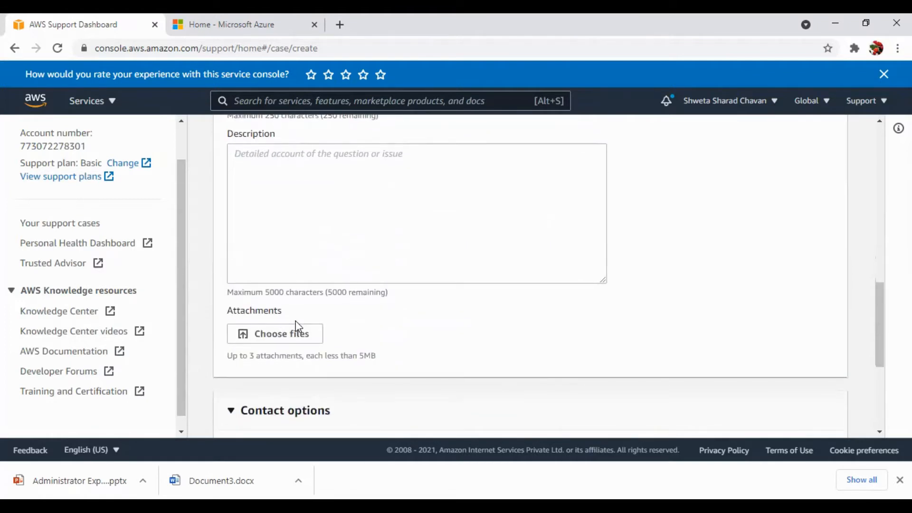
scroll(296, 327, "down", 3)
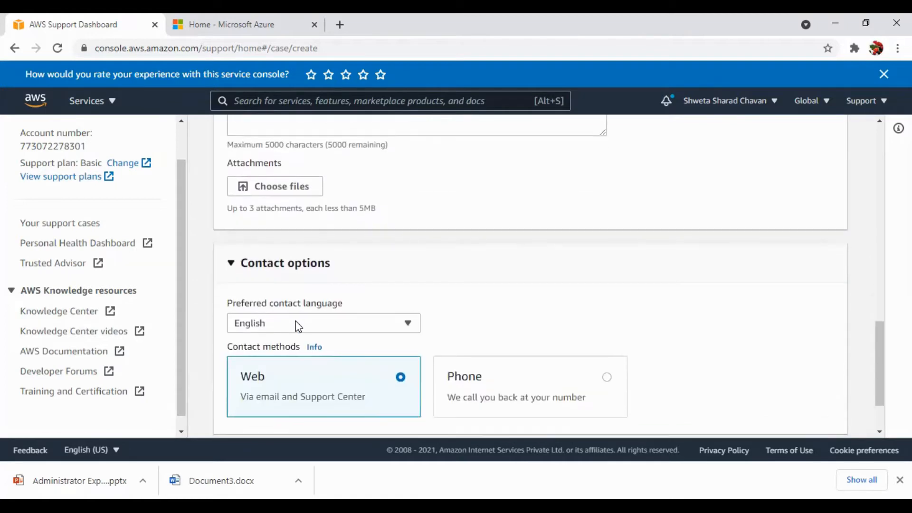
scroll(346, 257, "down", 2)
left_click(348, 257)
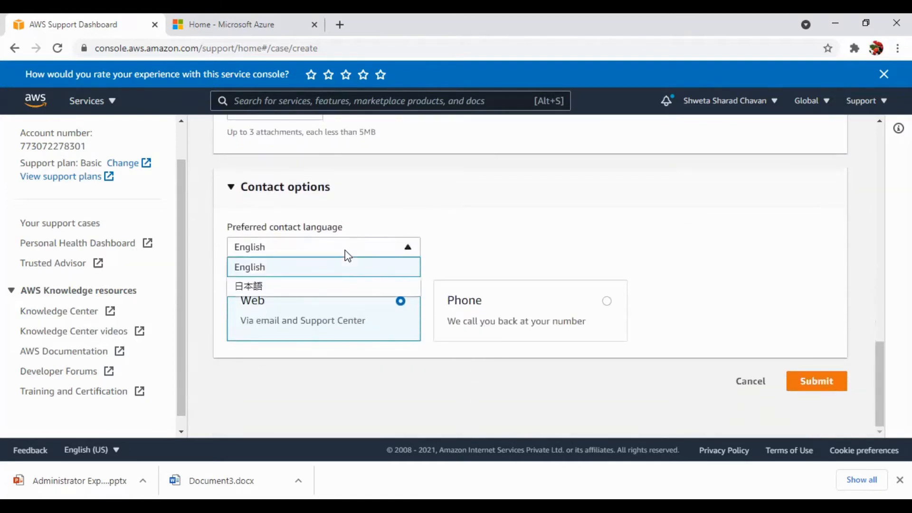
left_click(330, 267)
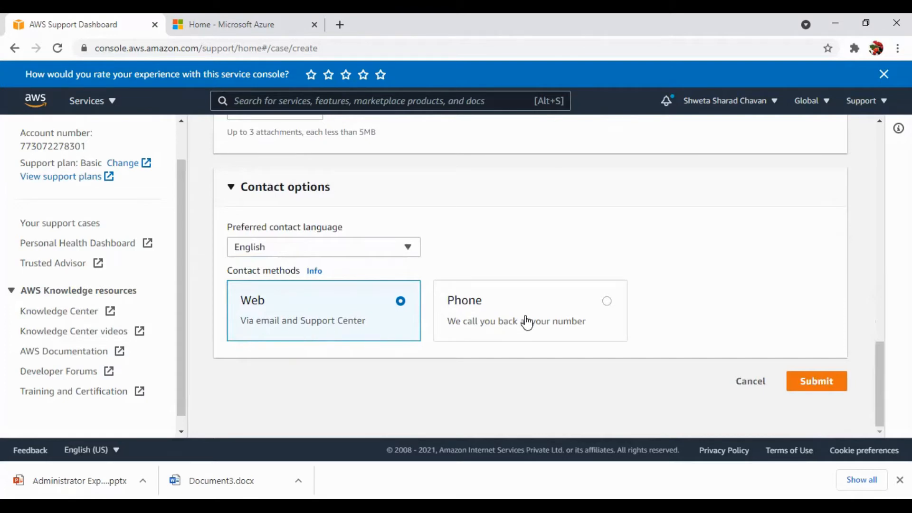
- Choose Phone as the contact method and review the callback fields of the case form
left_click(471, 334)
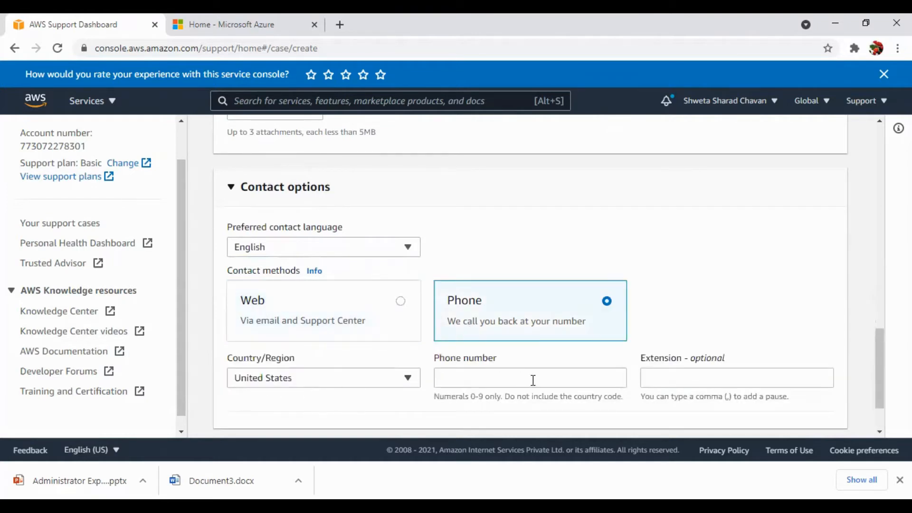
scroll(760, 297, "down", 1)
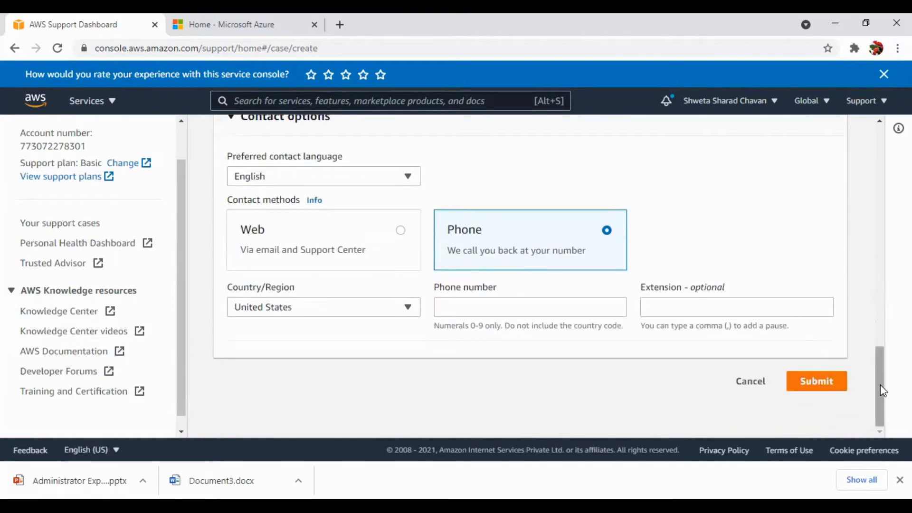
left_click_drag(880, 384, 887, 165)
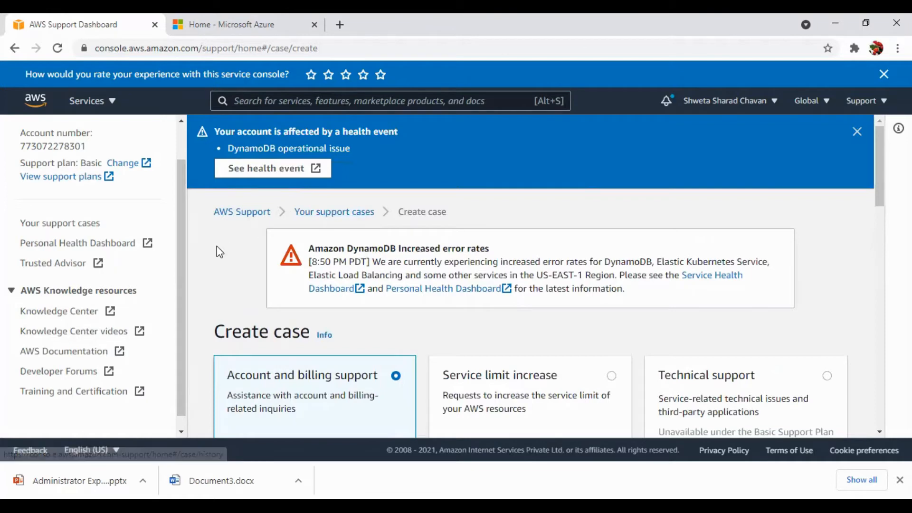
- Switch to the Microsoft Azure portal and open its Help + support page
left_click(200, 22)
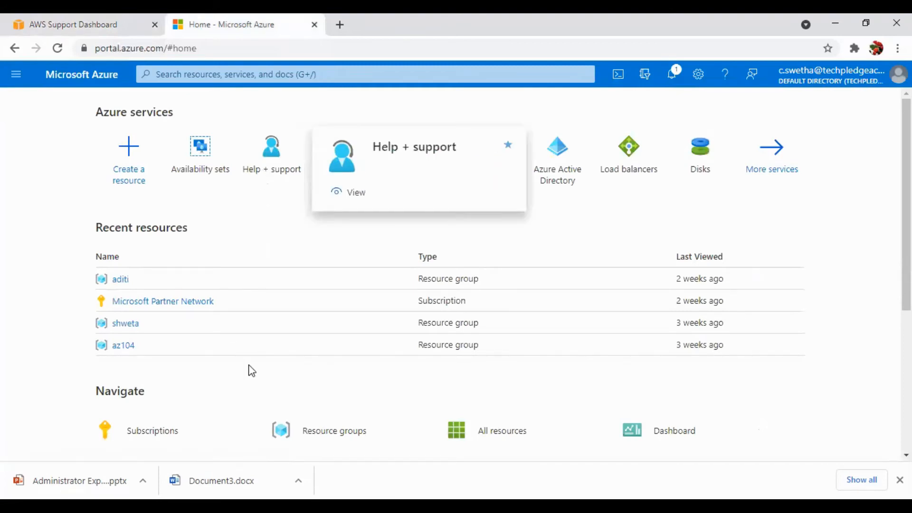
left_click(24, 77)
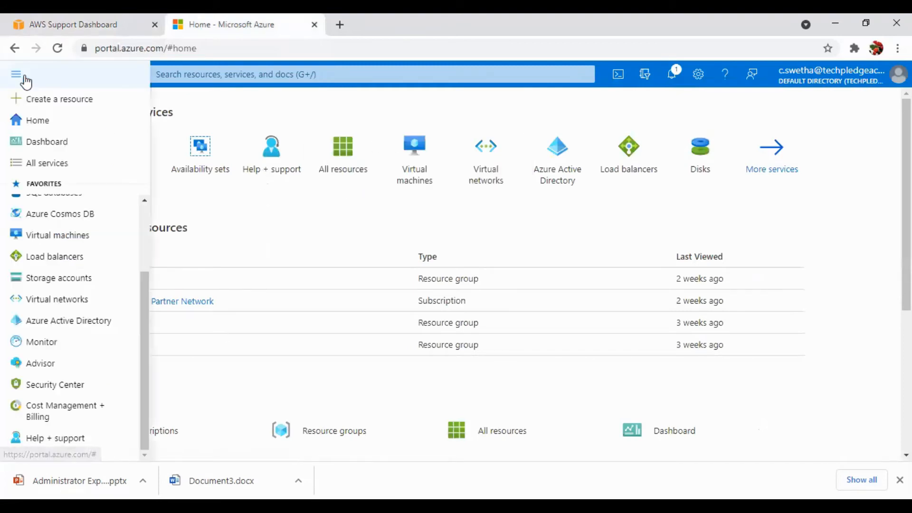
left_click(52, 444)
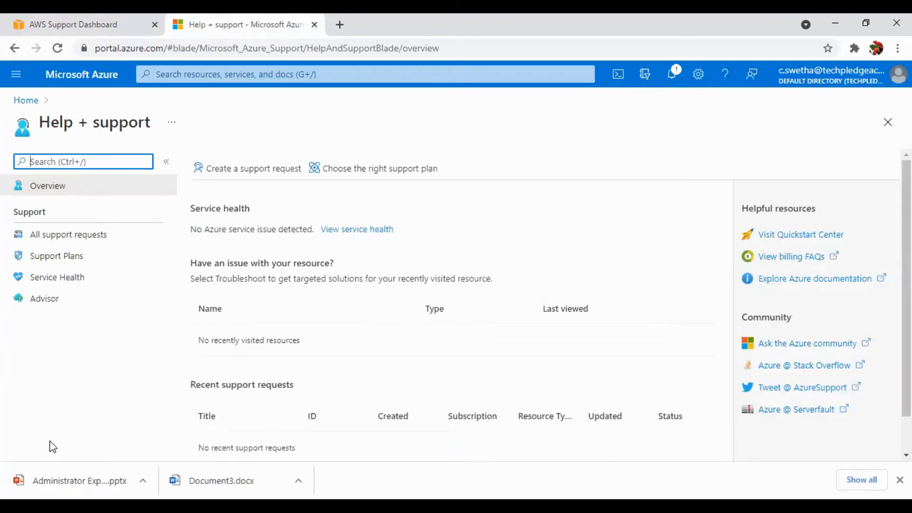
- Look over the Help + support overview and start a new support request
scroll(467, 319, "down", 1)
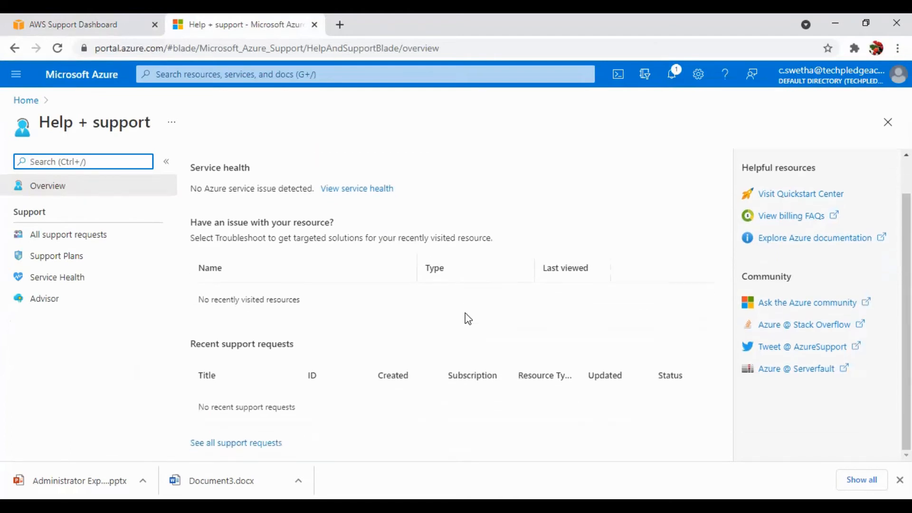
scroll(466, 318, "up", 1)
left_click(285, 178)
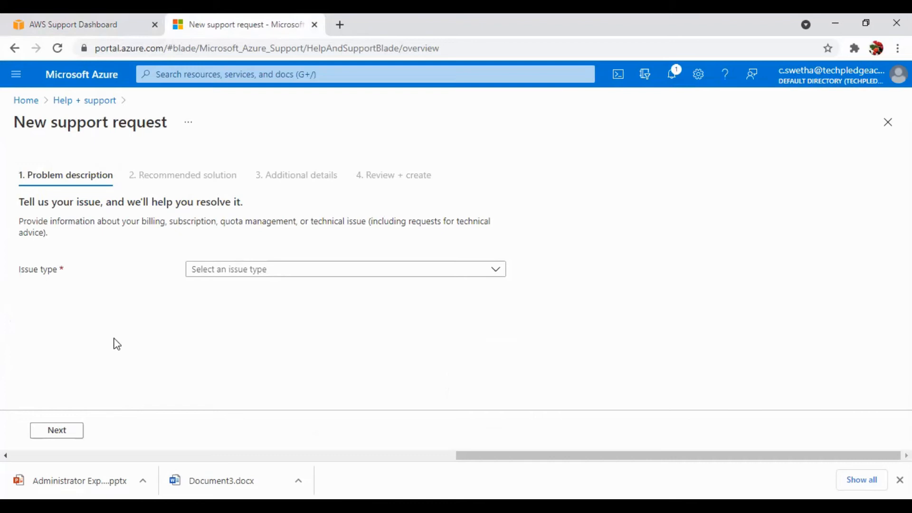
- Set the support request's issue type to Billing and enter the summary "issue is with free tier"
left_click(274, 269)
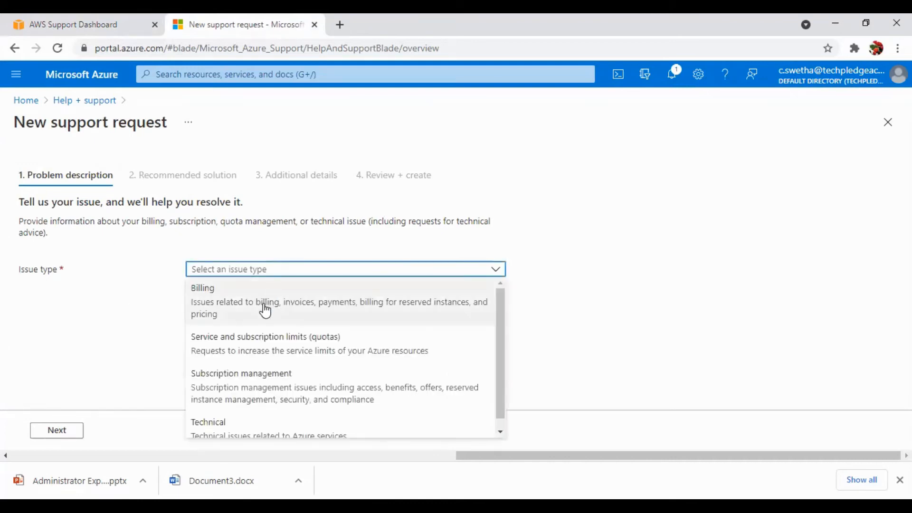
left_click(265, 309)
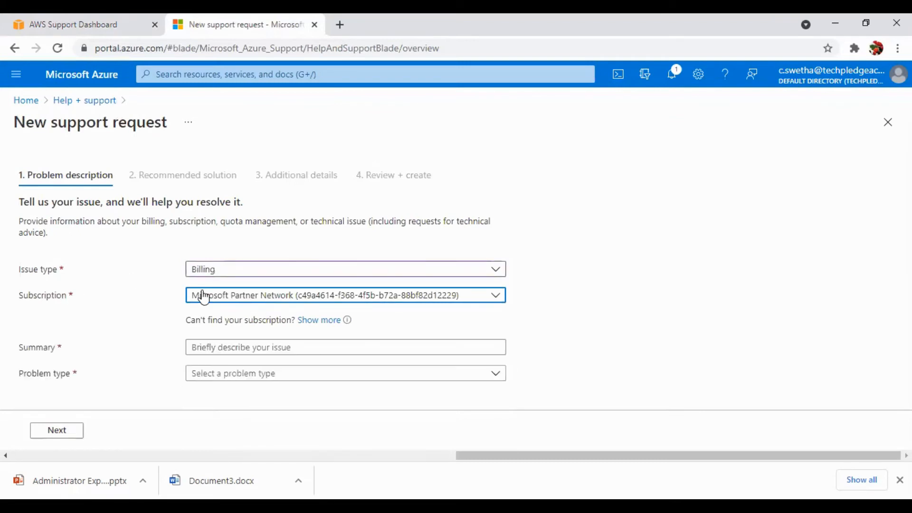
left_click(224, 351)
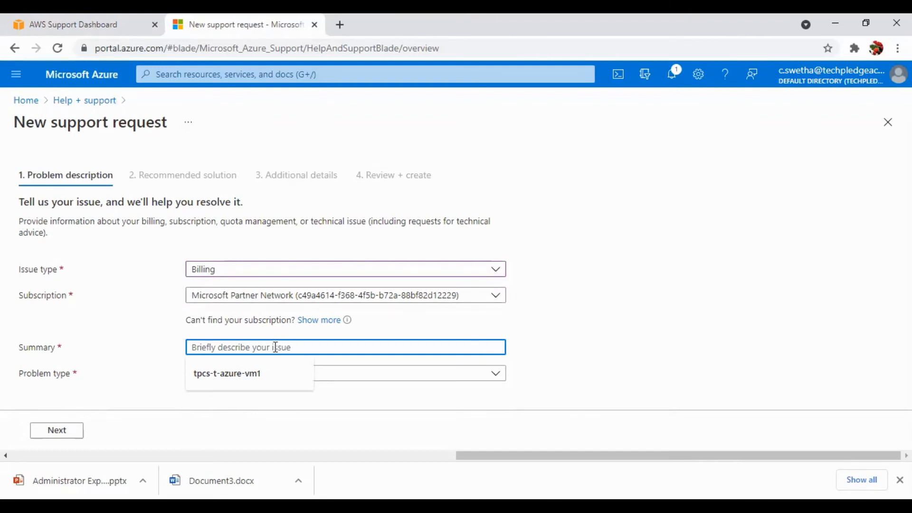
type("i")
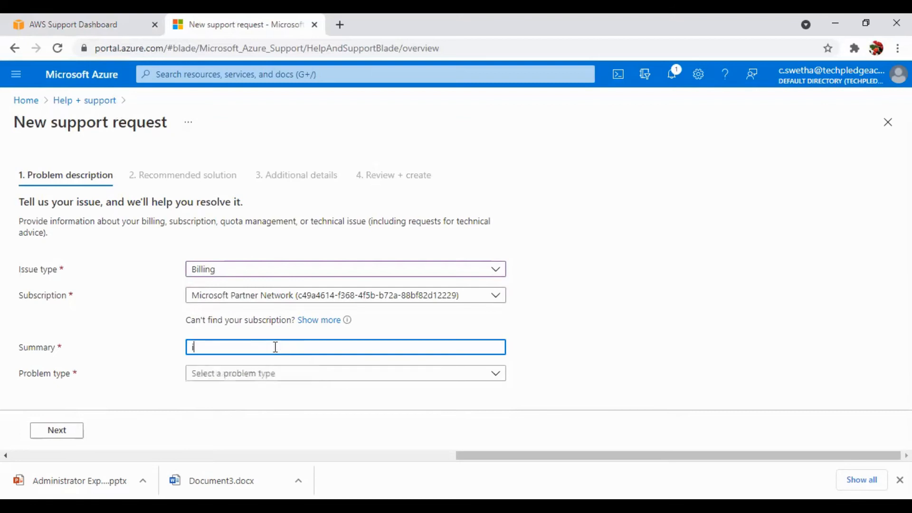
type("ssue is with free tier")
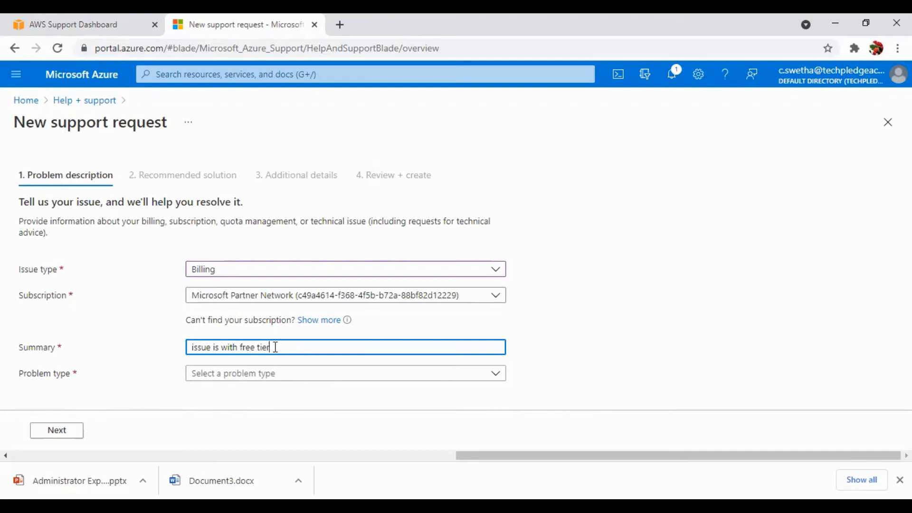
- Choose problem type Unexpected Charges with subtype "Help me understand my Free Trial charges", and continue to the recommended solution
left_click(283, 373)
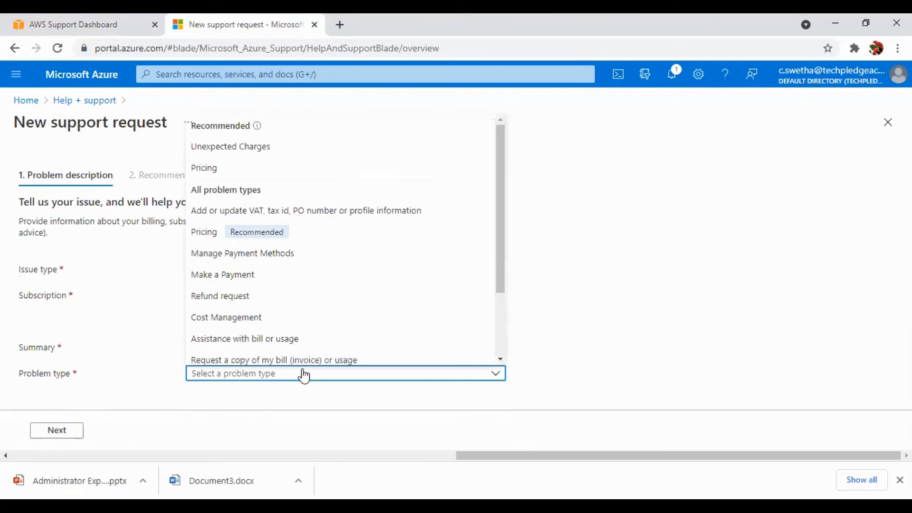
left_click(226, 148)
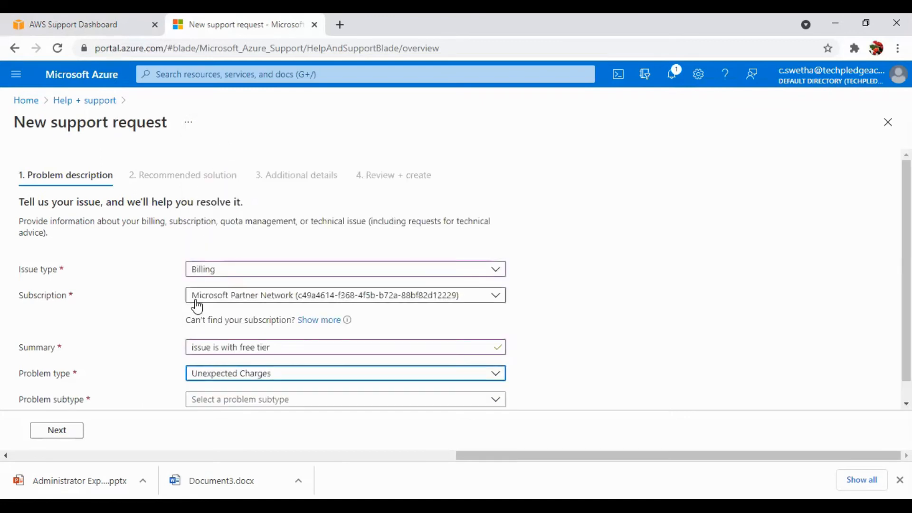
left_click(228, 384)
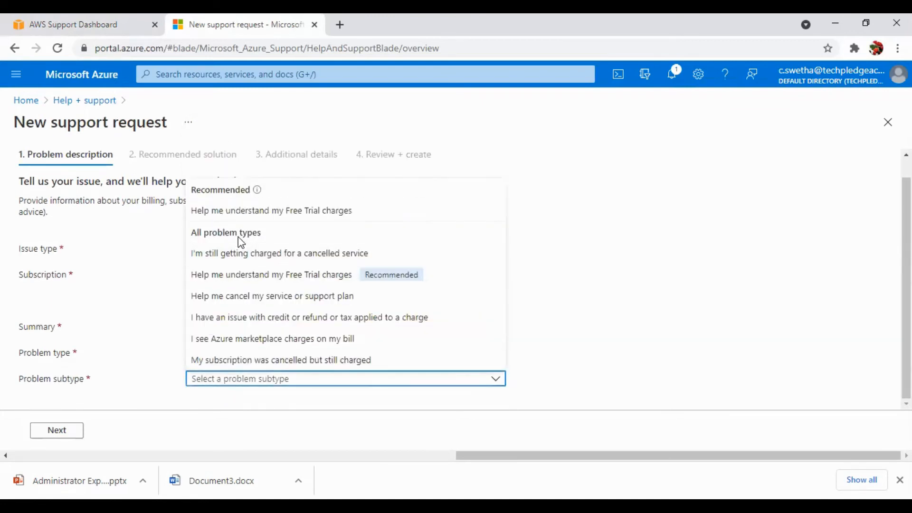
left_click(277, 216)
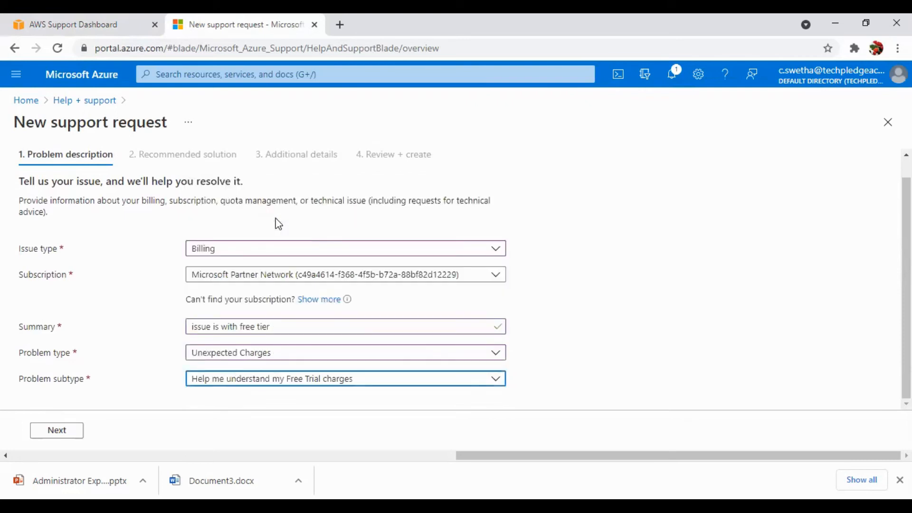
left_click(68, 437)
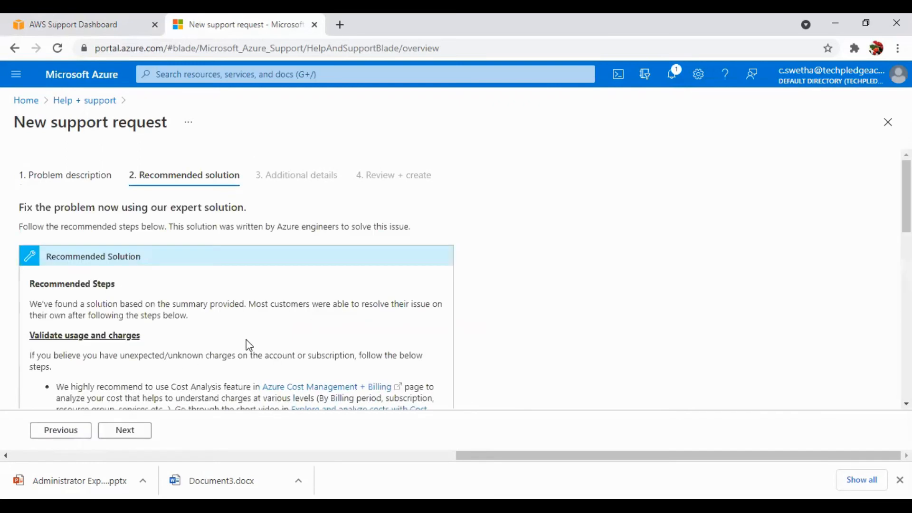
- Read through the recommended solution, including the usage and charges guidance, invoice download steps, related articles and recommended documents
scroll(247, 344, "down", 2)
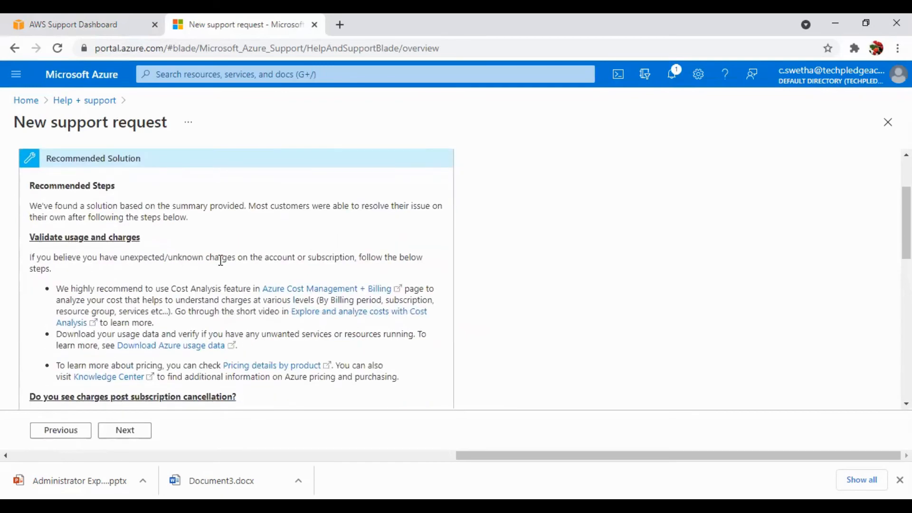
scroll(221, 260, "down", 3)
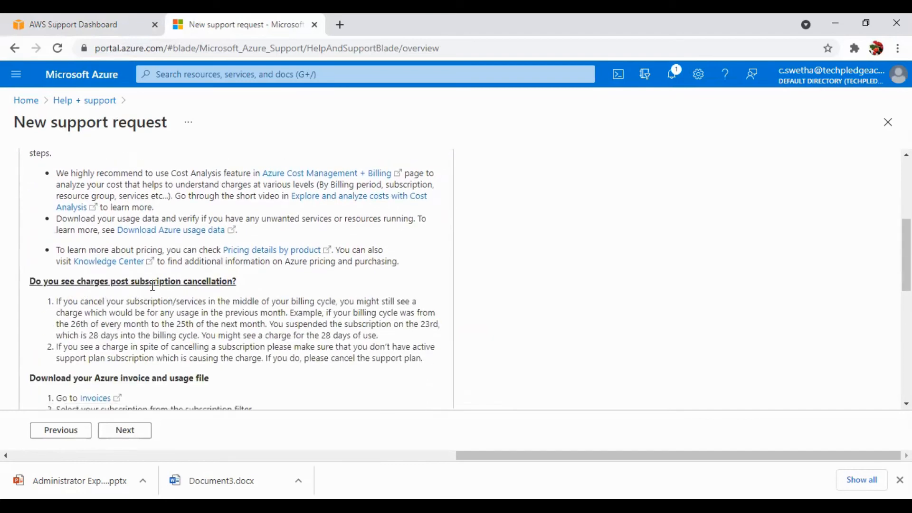
scroll(214, 303, "down", 4)
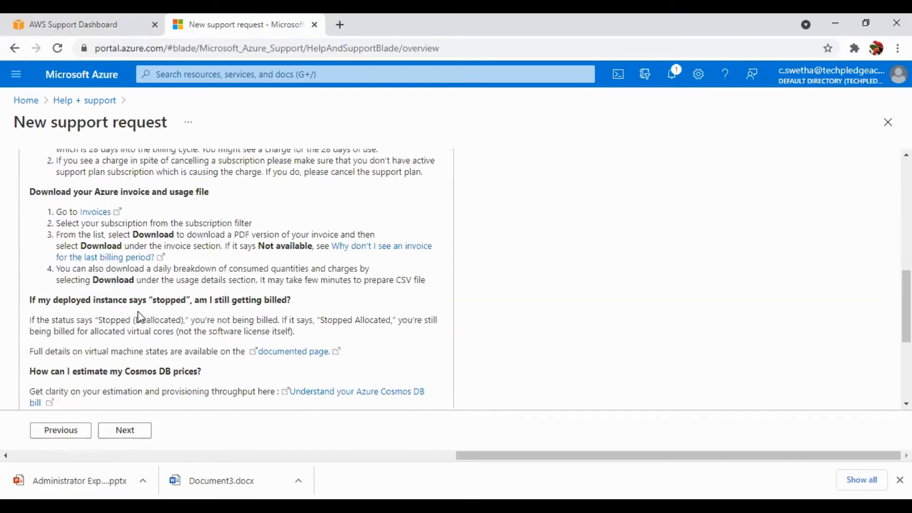
scroll(138, 317, "down", 3)
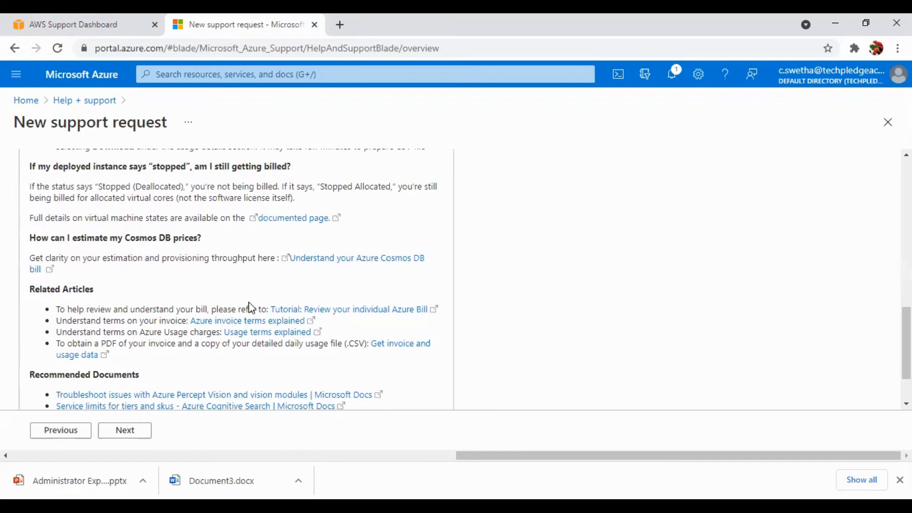
scroll(250, 306, "up", 3)
scroll(252, 306, "up", 3)
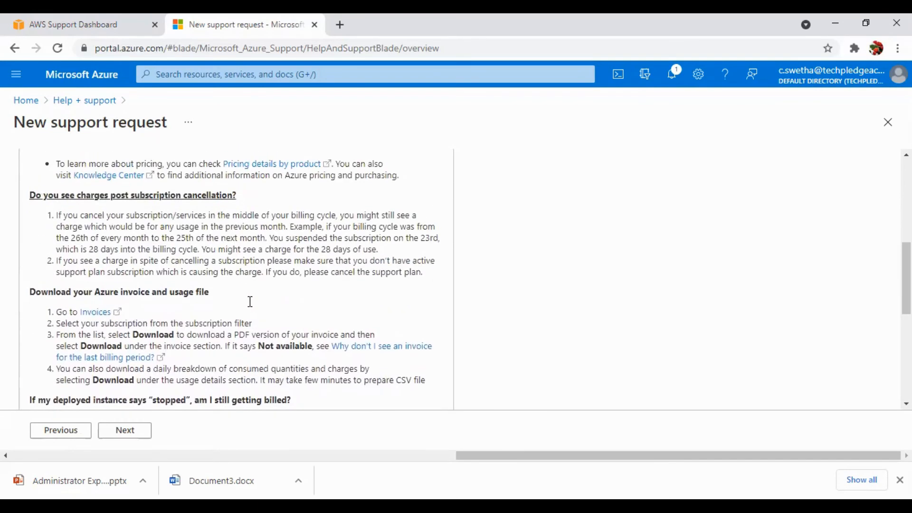
scroll(287, 251, "up", 3)
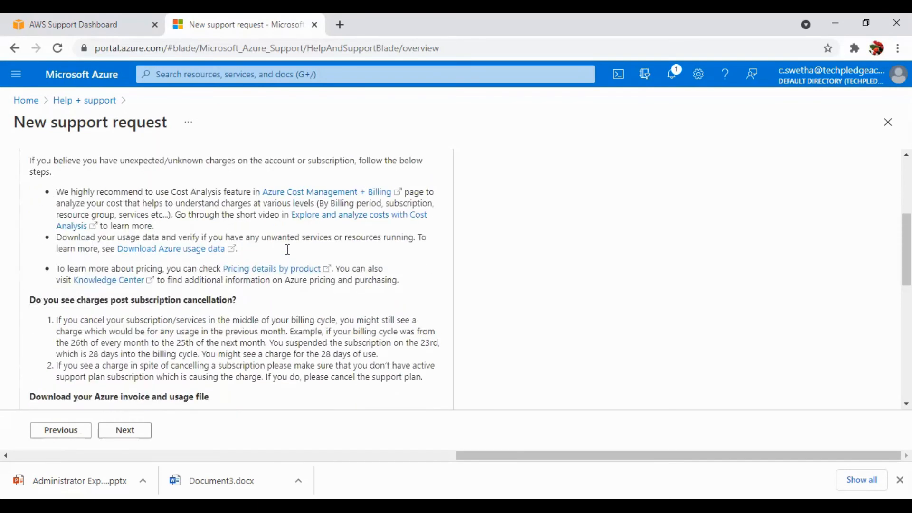
scroll(155, 253, "up", 5)
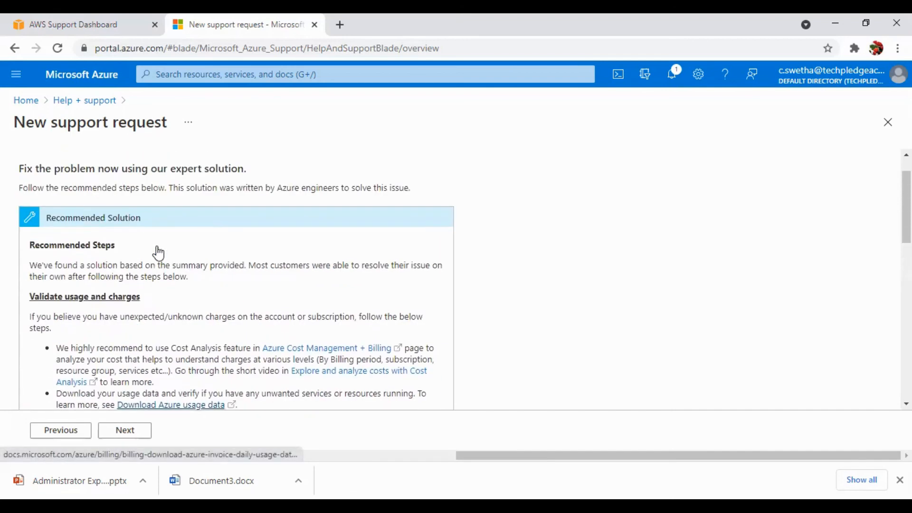
scroll(157, 252, "down", 8)
scroll(159, 244, "down", 10)
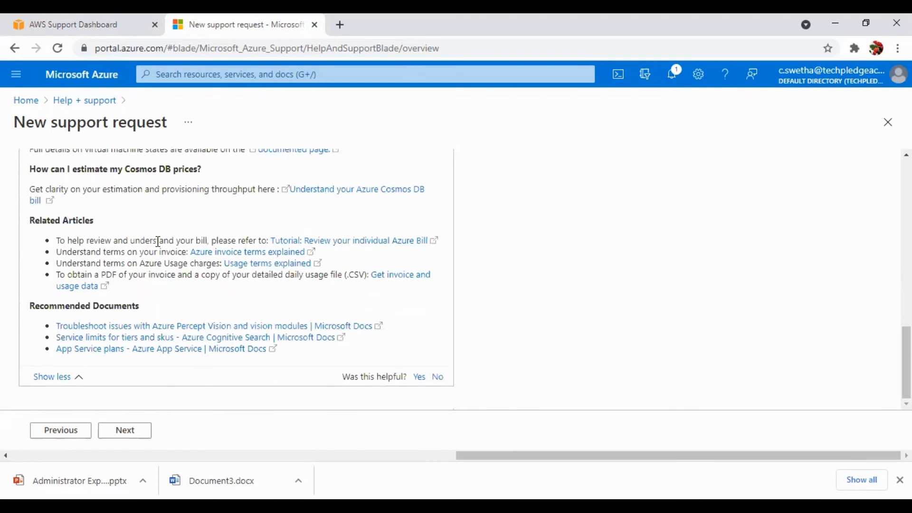
scroll(181, 263, "up", 8)
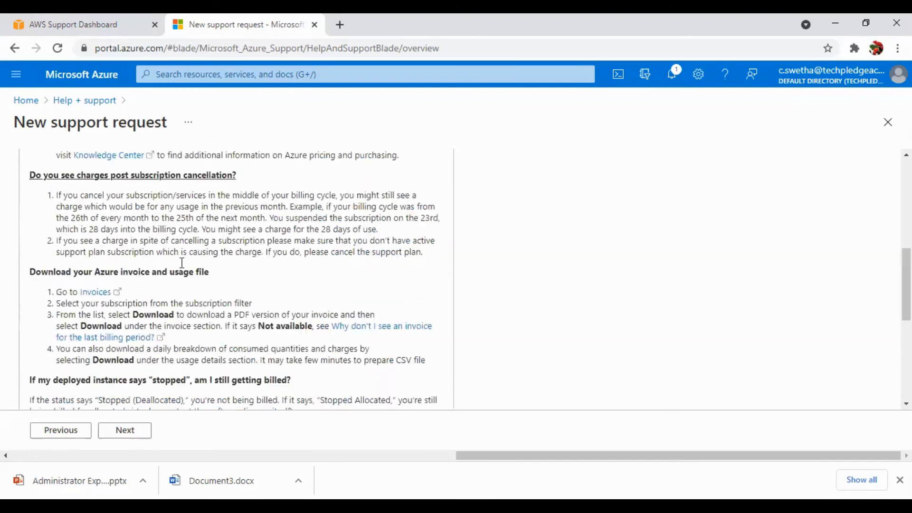
scroll(182, 263, "up", 8)
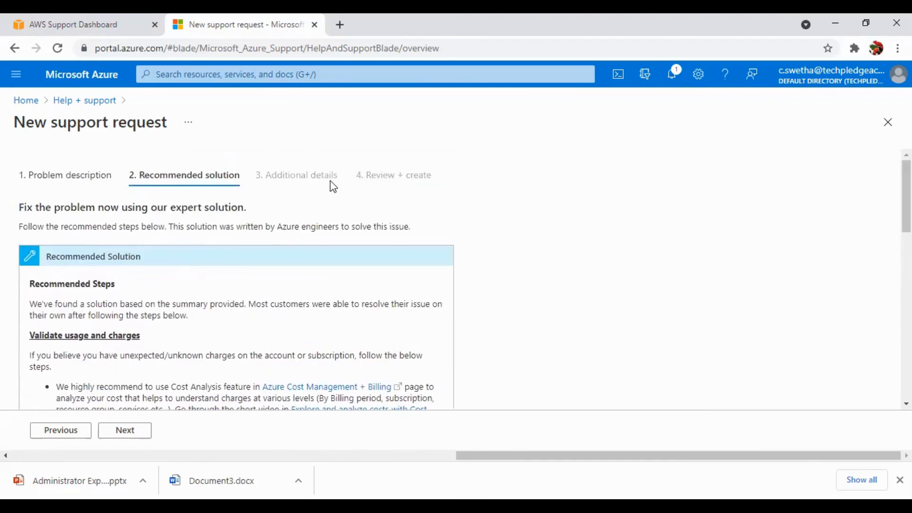
scroll(236, 271, "down", 15)
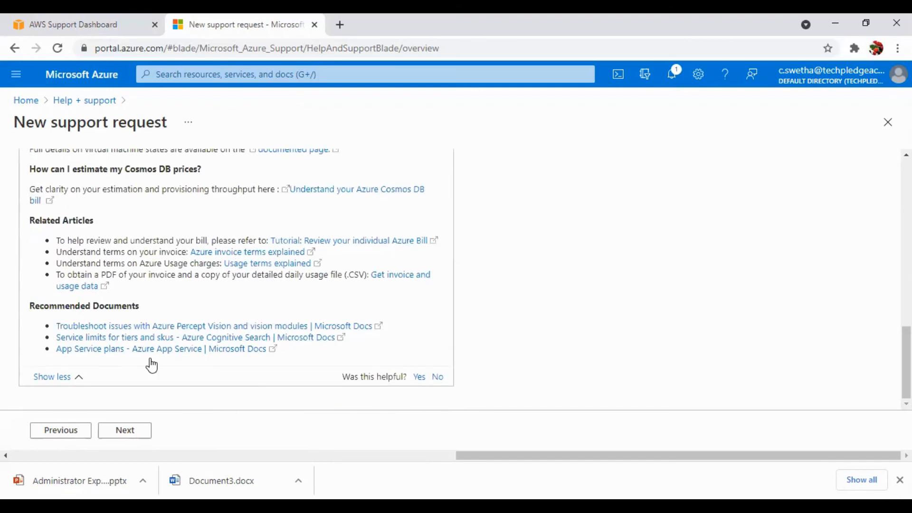
- Continue to the additional details and review the problem start date, subscription ID, invoice ID, description and file upload fields
left_click(124, 430)
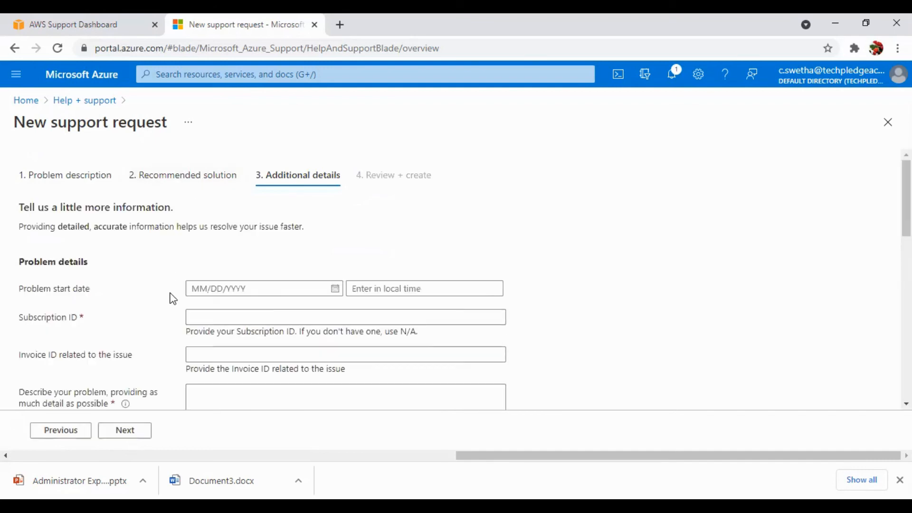
scroll(167, 272, "down", 1)
left_click(50, 227)
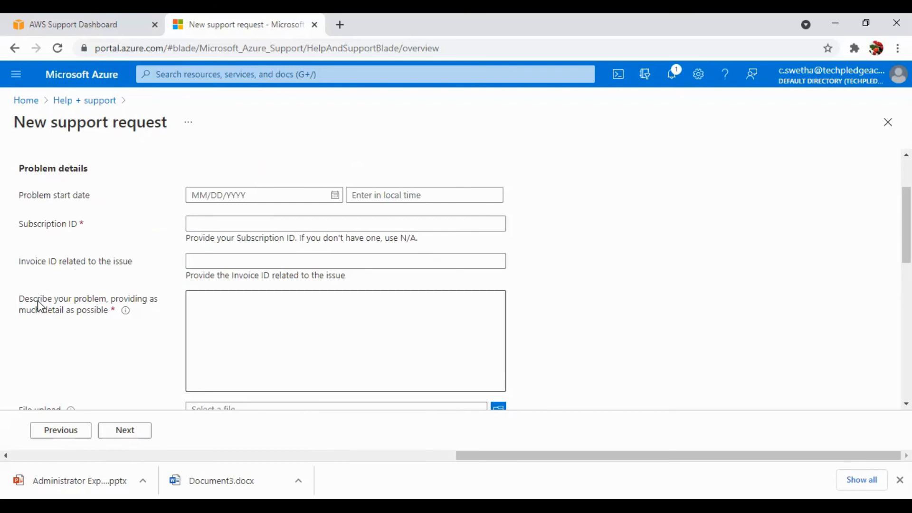
scroll(125, 286, "down", 3)
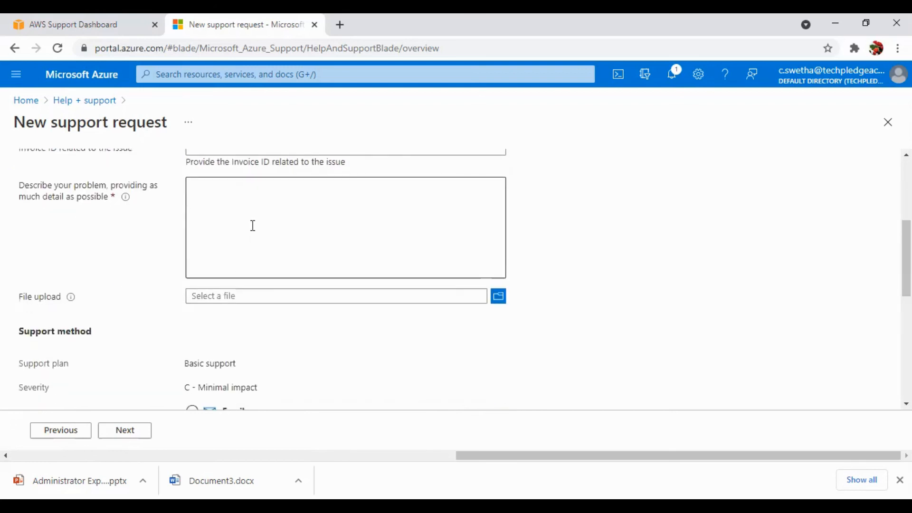
- Review the support method options, support language and contact info fields of the support request
scroll(204, 330, "down", 4)
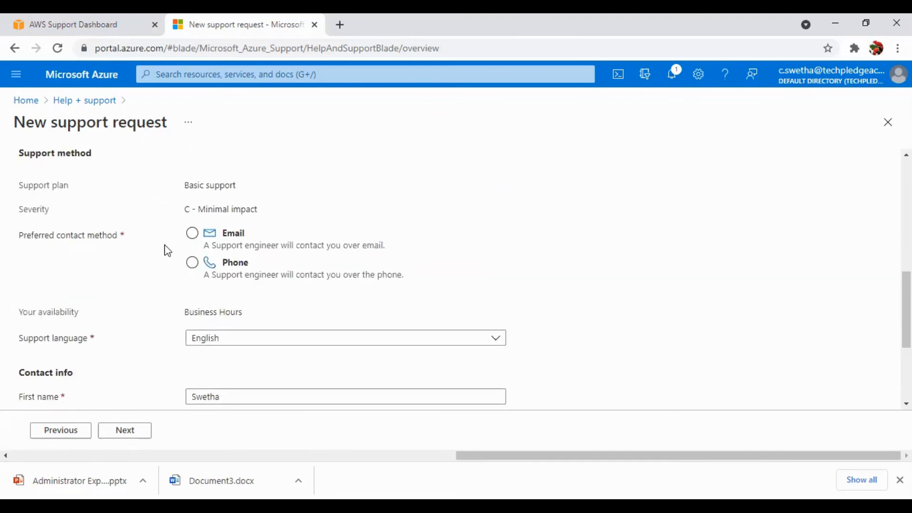
left_click(215, 274)
scroll(130, 278, "down", 4)
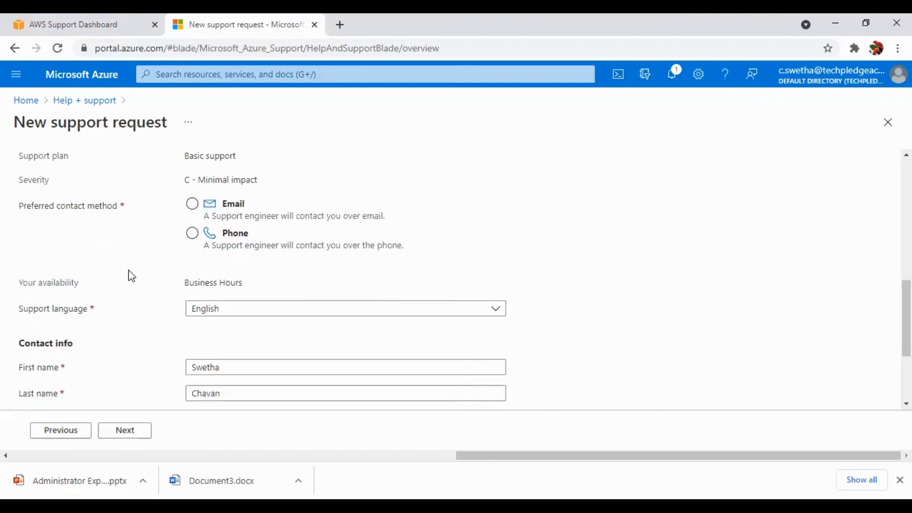
scroll(131, 274, "up", 3)
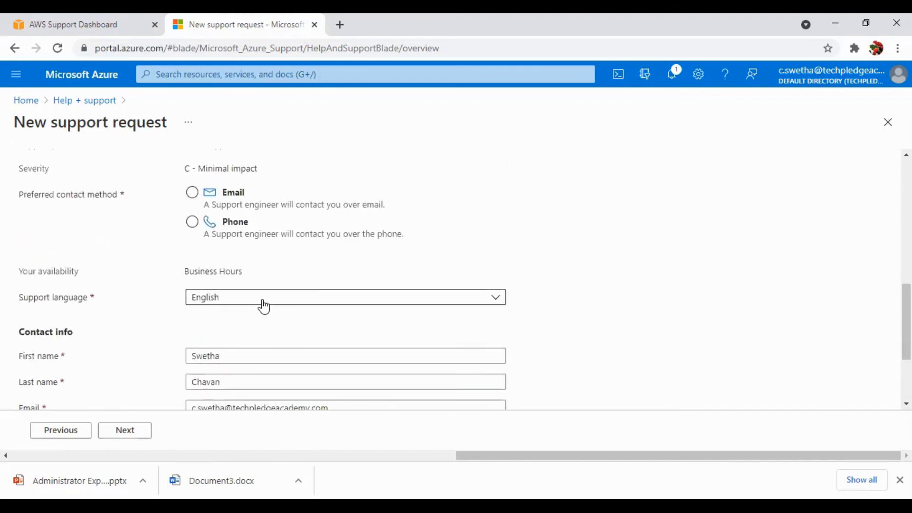
scroll(188, 309, "down", 3)
left_click(187, 299)
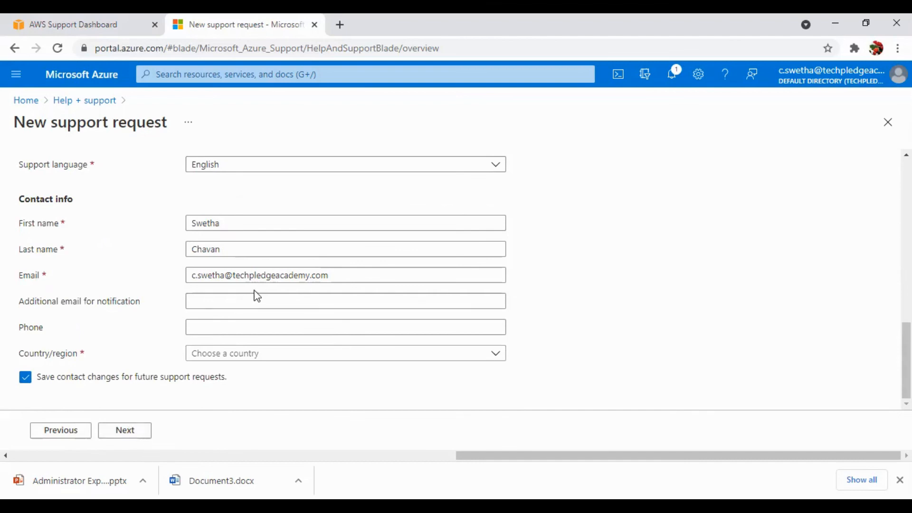
scroll(254, 295, "up", 3)
scroll(257, 304, "up", 10)
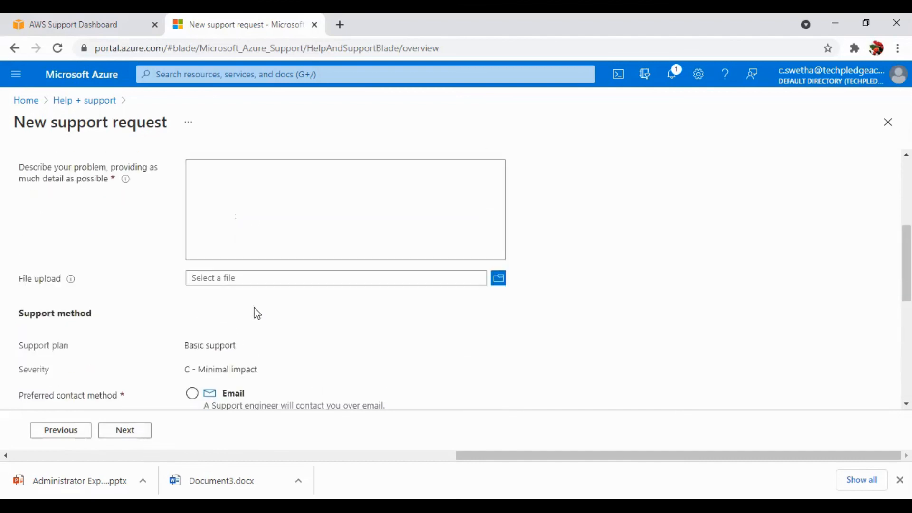